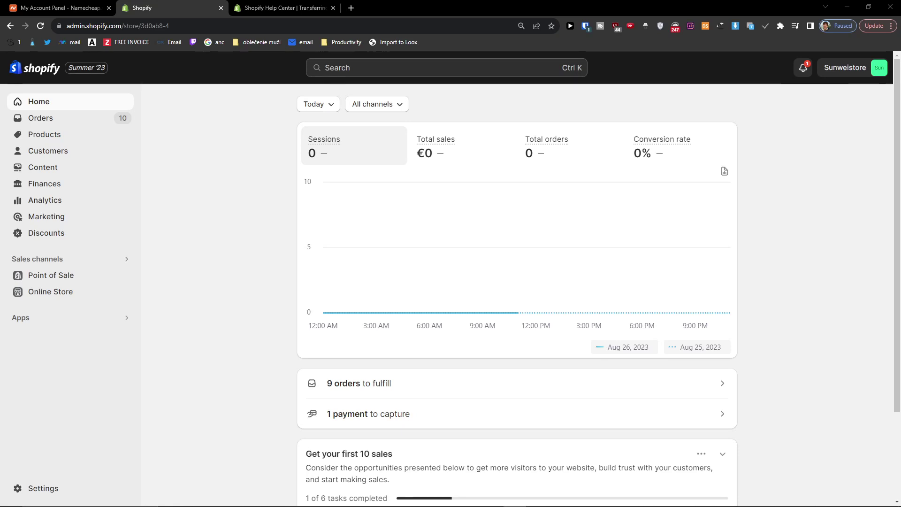
Step: Glance at the Namecheap domain, then open Shopify Settings to the Store details page
click(71, 4)
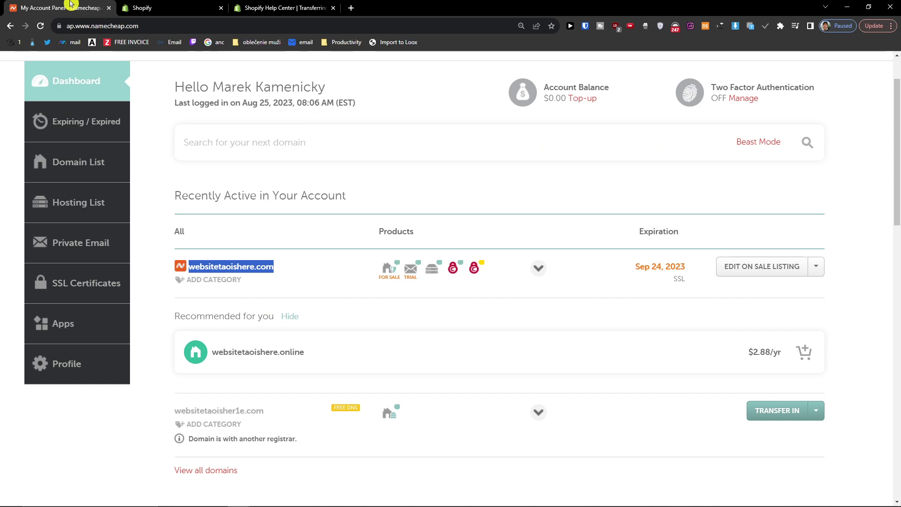
click(163, 4)
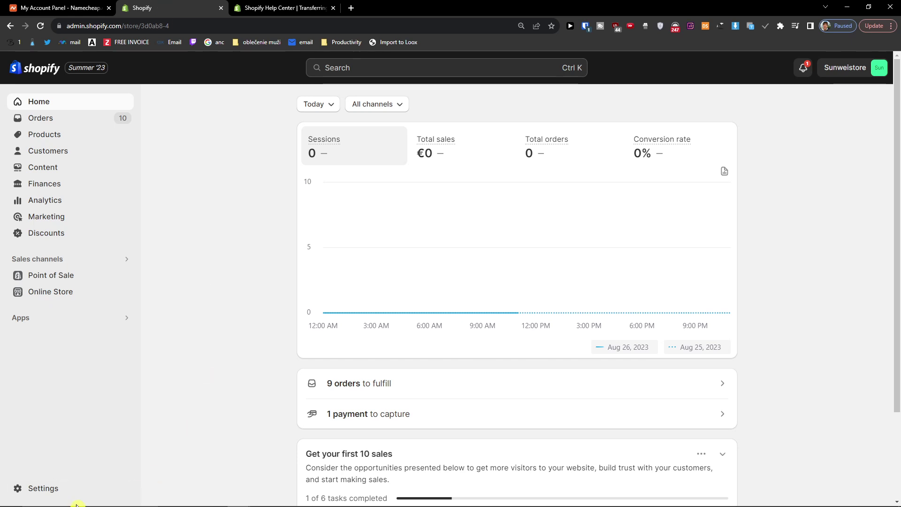
click(62, 496)
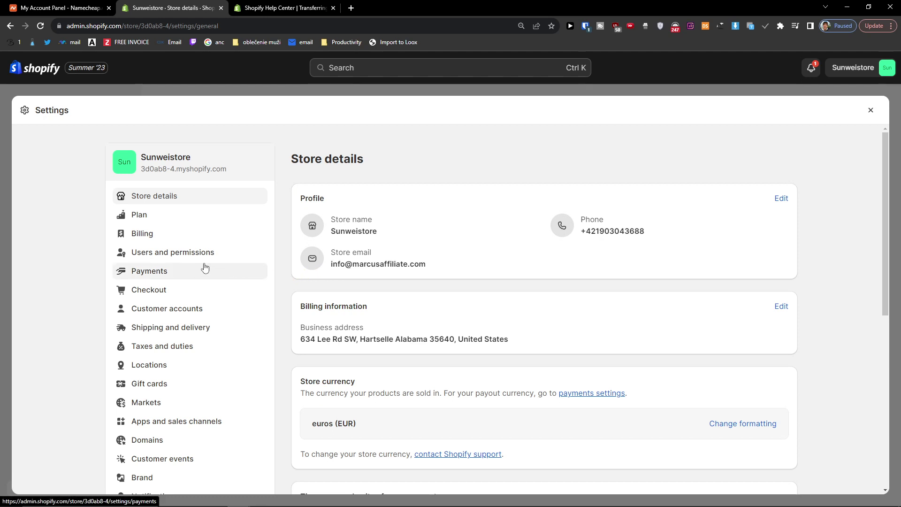
Step: Go to Settings > Domains and start connecting an existing domain
scroll(164, 399, down, 1)
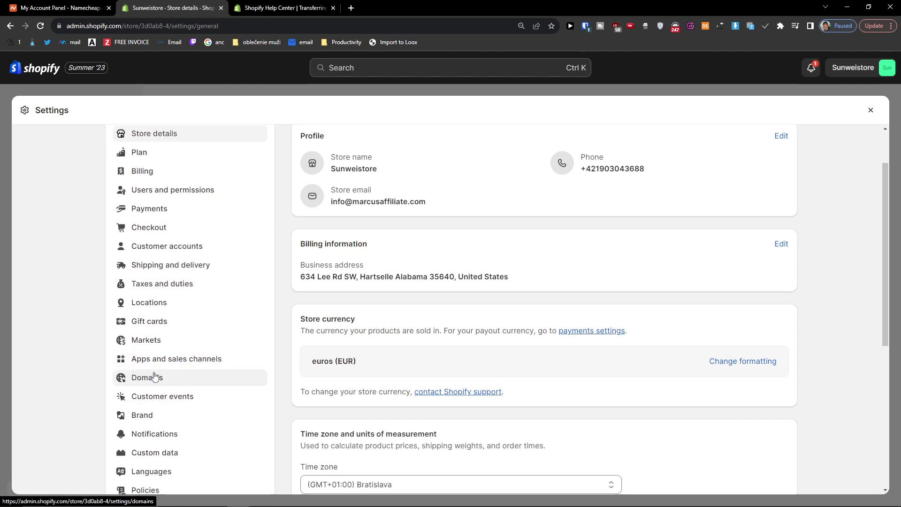
click(160, 379)
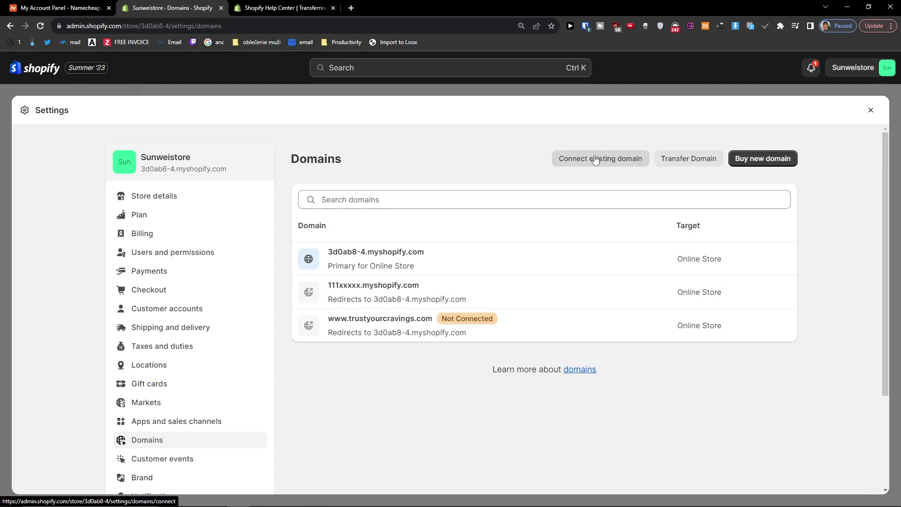
click(595, 160)
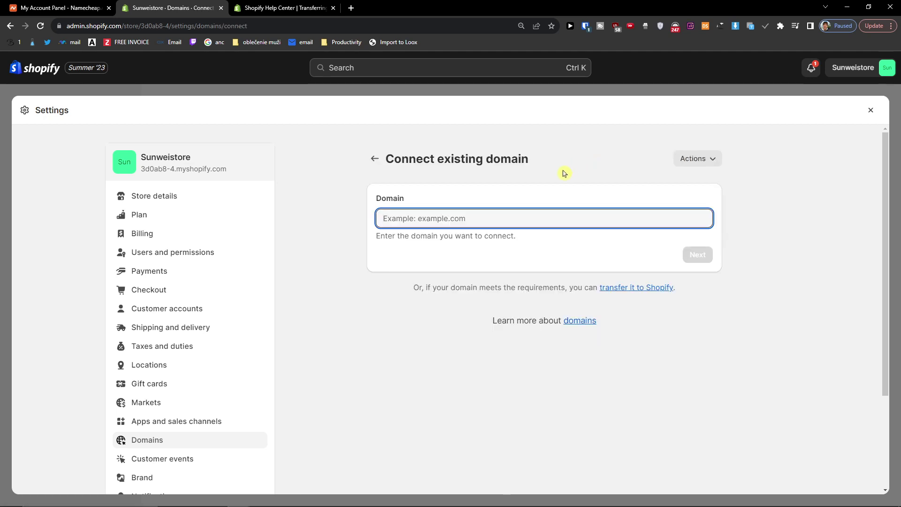
Step: Copy websitetaoishere.com from Namecheap into Shopify's Domain field and submit it
click(87, 4)
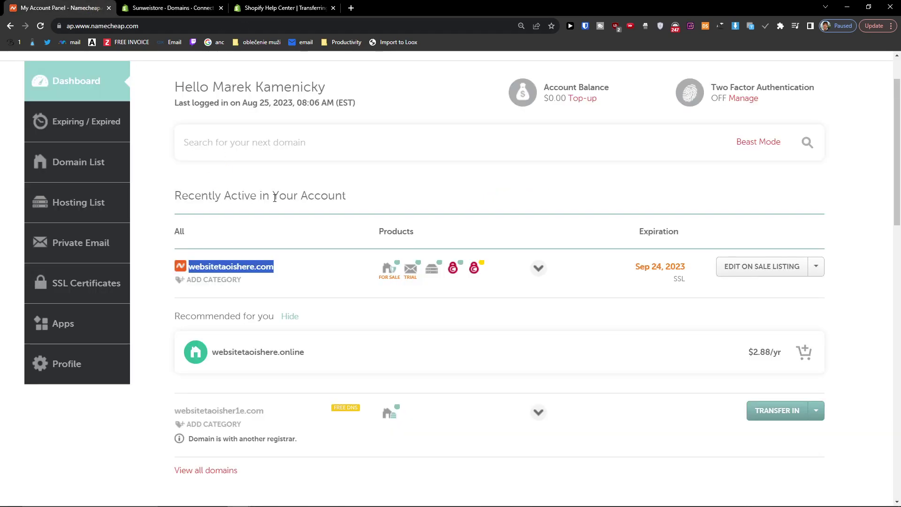
drag(237, 266, 296, 268)
click(213, 269)
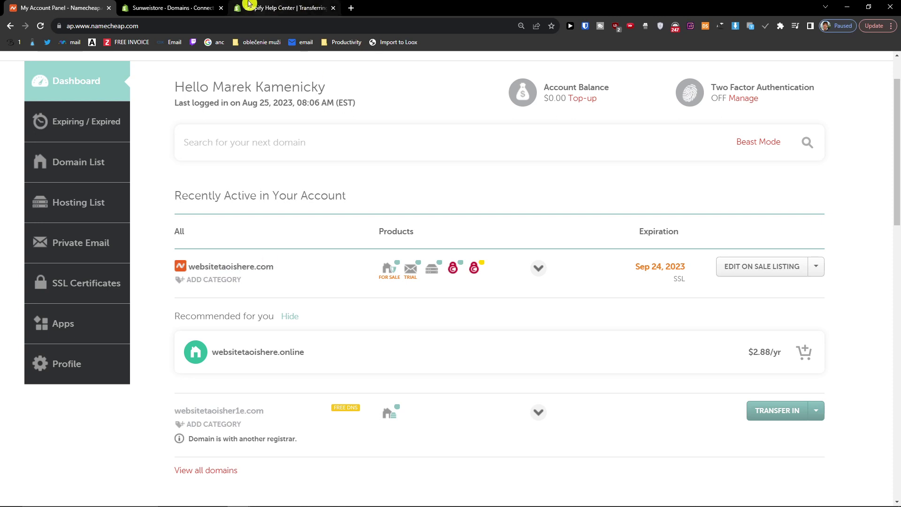
click(206, 6)
text(v)
text(websitetaoishere.com)
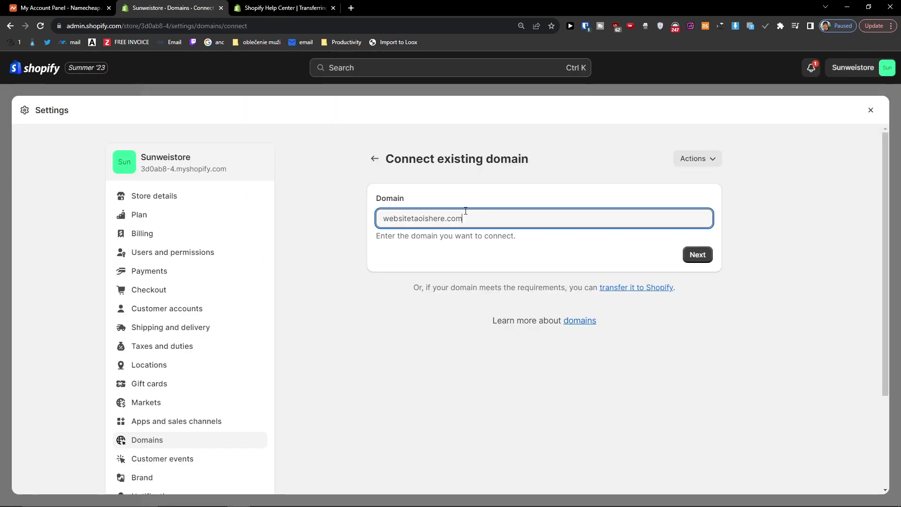
click(697, 255)
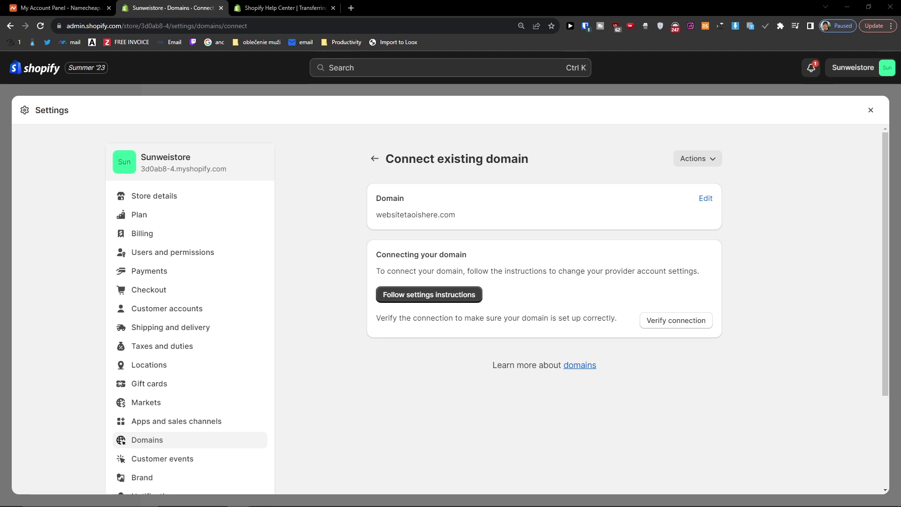
click(61, 8)
Step: Open Namecheap's Domain List and manage websitetaoishere.com
scroll(270, 216, down, 1)
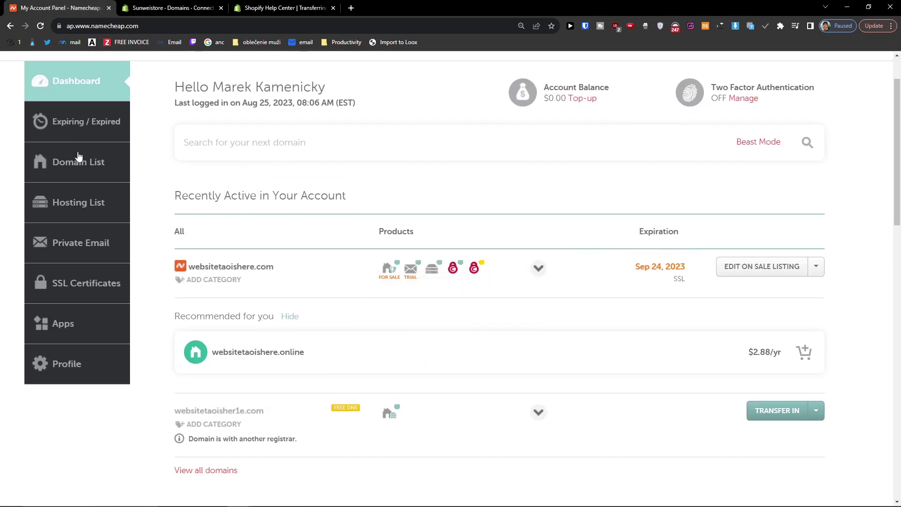
click(83, 167)
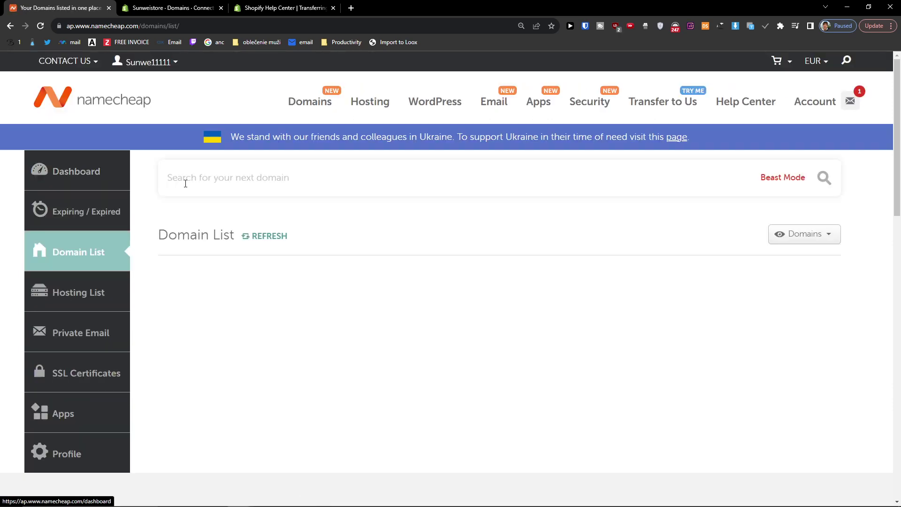
scroll(570, 271, down, 1)
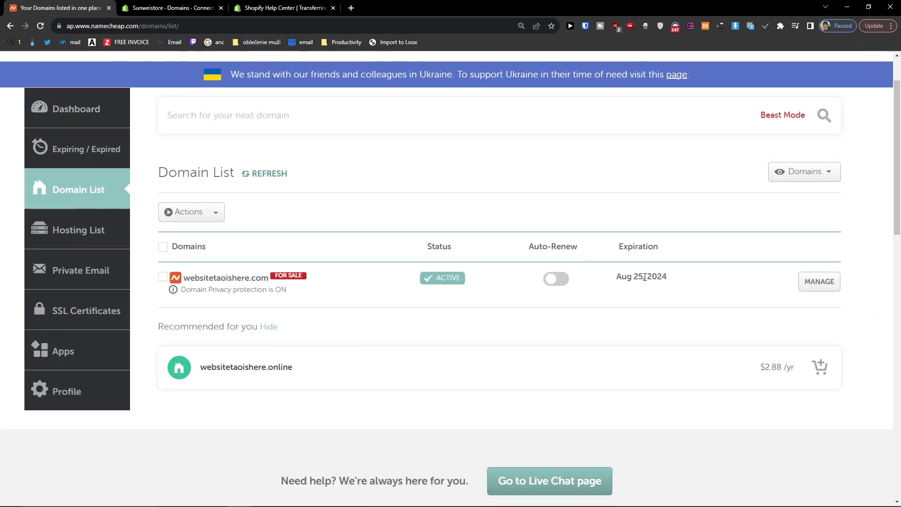
click(811, 286)
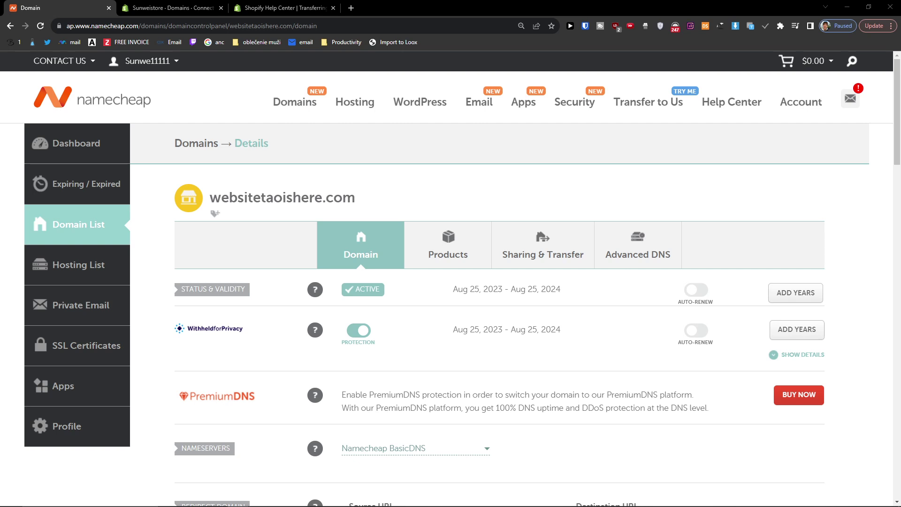
Step: Keep Namecheap BasicDNS as nameservers and switch to the Advanced DNS tab
scroll(513, 350, down, 1)
scroll(502, 346, down, 1)
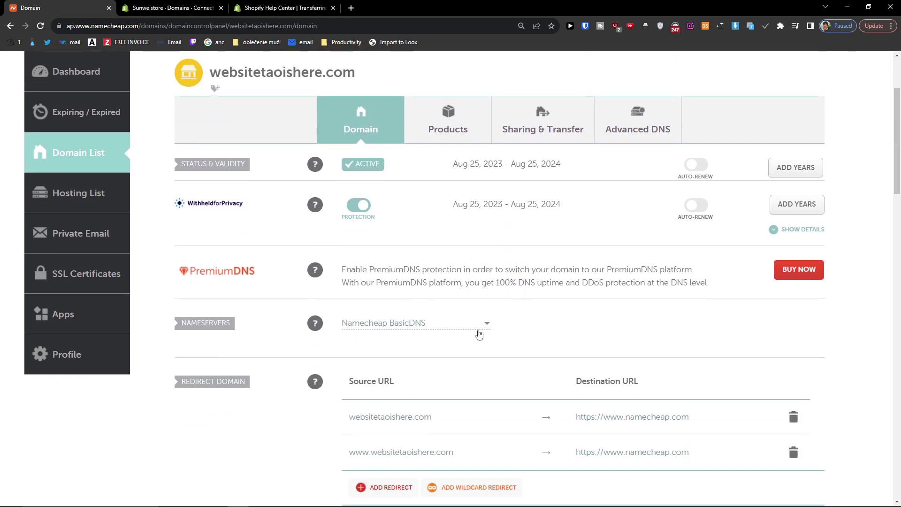
click(423, 334)
click(349, 339)
click(639, 121)
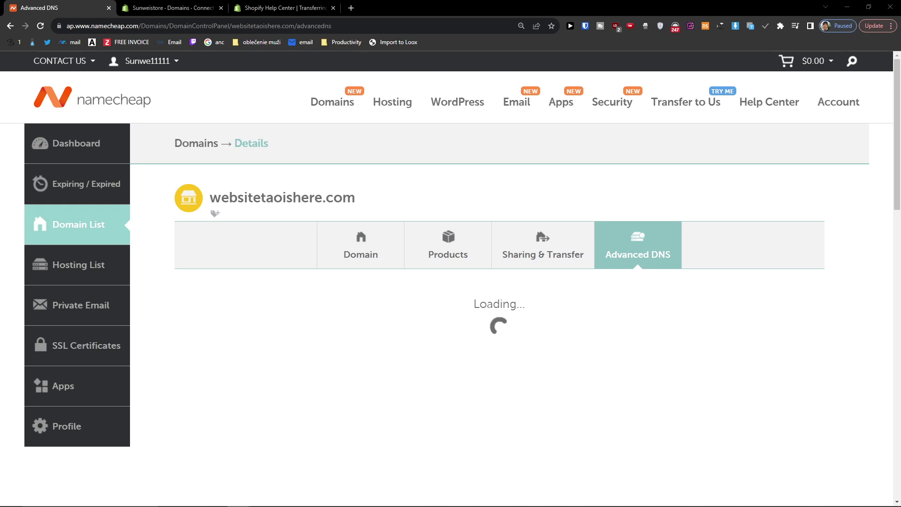
Step: Delete the three default host records: @ URL redirect, info A record, www redirect
scroll(324, 313, down, 1)
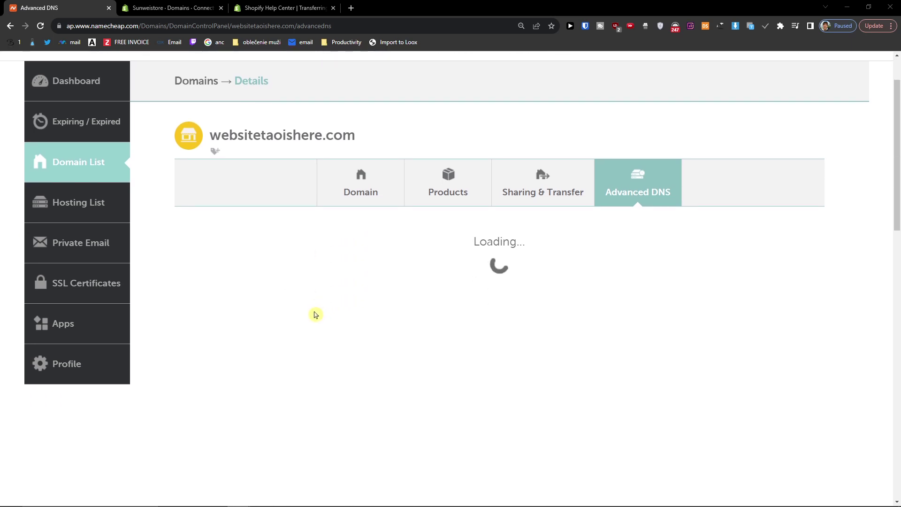
scroll(314, 314, down, 1)
scroll(314, 315, up, 2)
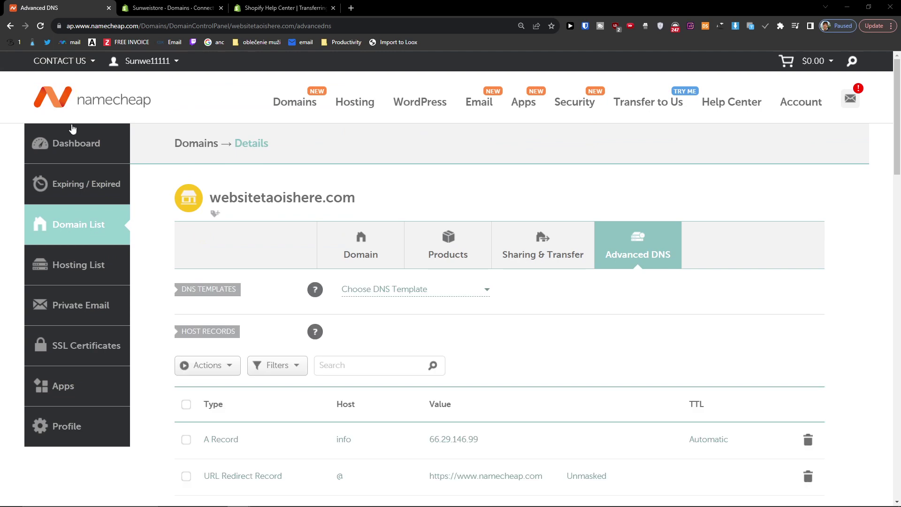
scroll(332, 385, down, 2)
click(808, 351)
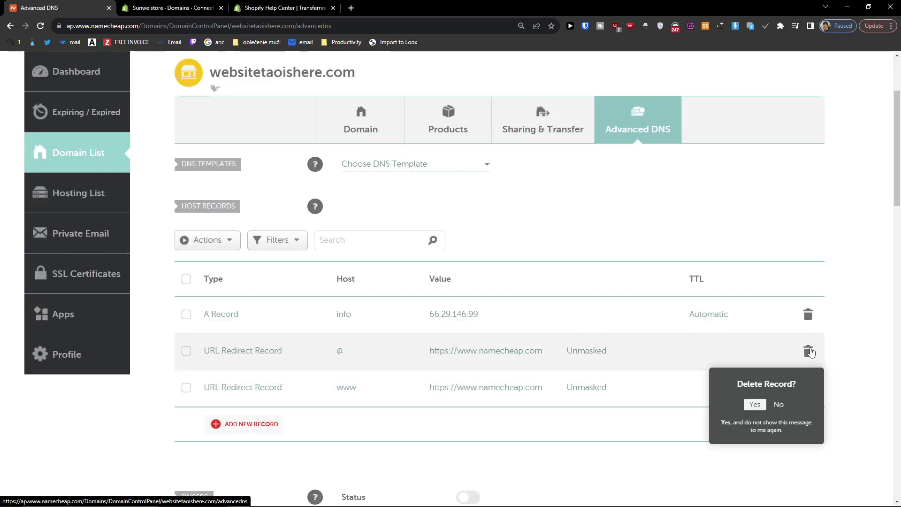
click(756, 399)
click(808, 314)
click(755, 367)
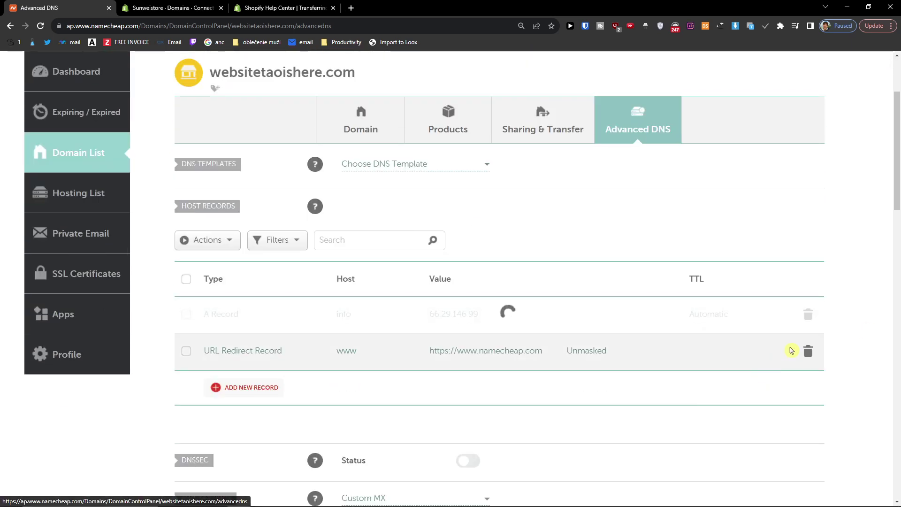
click(808, 314)
click(755, 367)
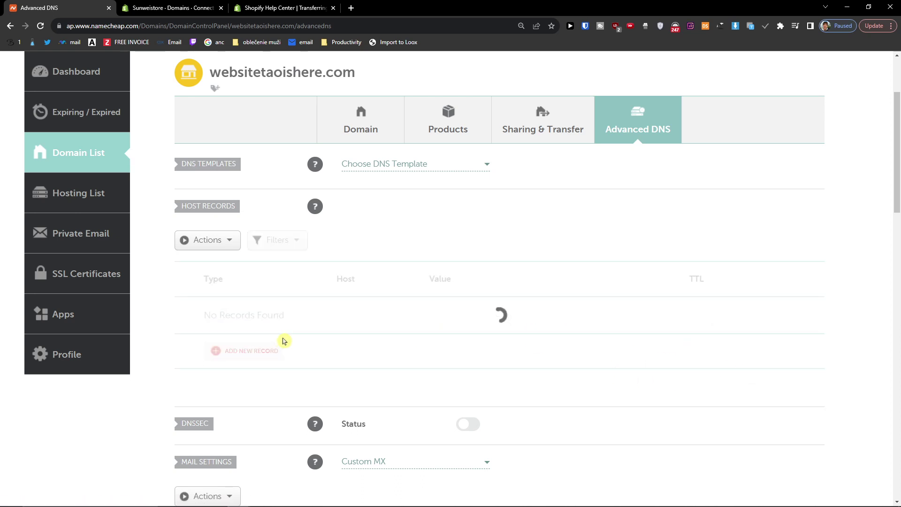
Step: Add a new host record and choose CNAME Record as its type
click(233, 351)
scroll(244, 347, down, 2)
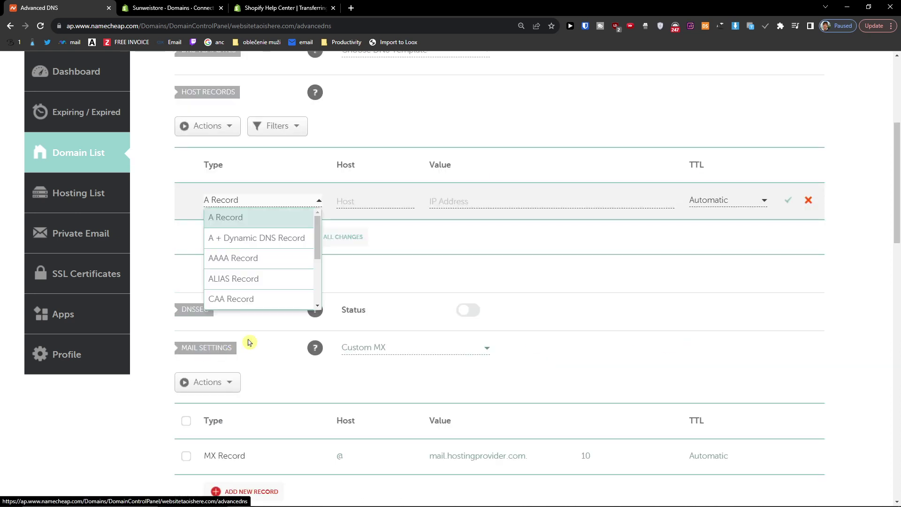
scroll(263, 291, down, 2)
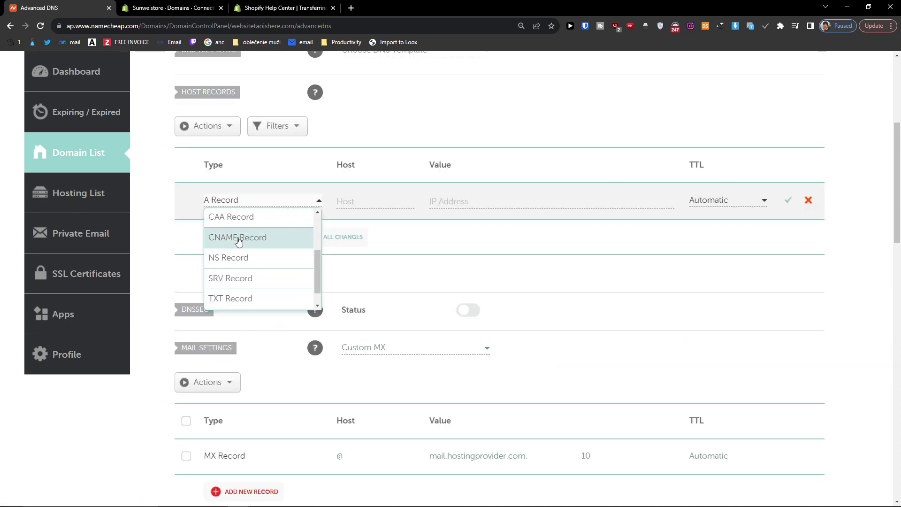
click(235, 237)
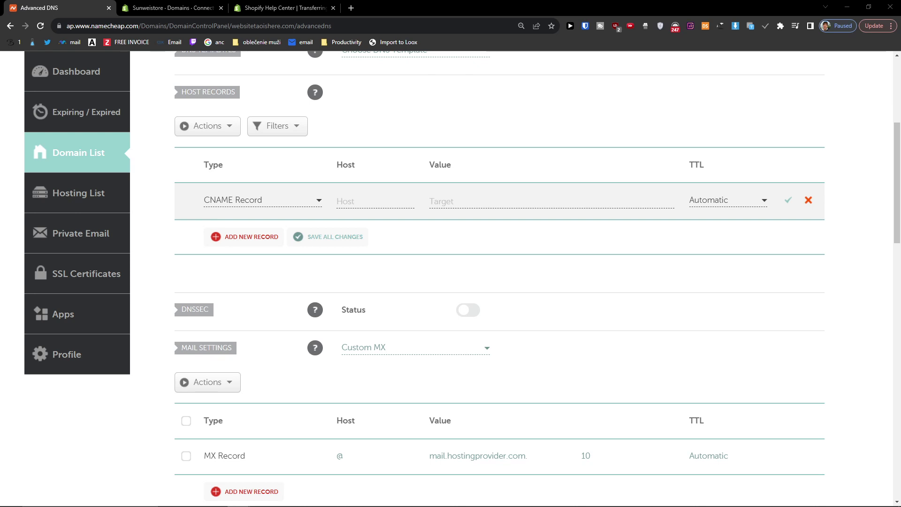
Step: Save the CNAME record with host www and target shops.myshopify.com
click(374, 199)
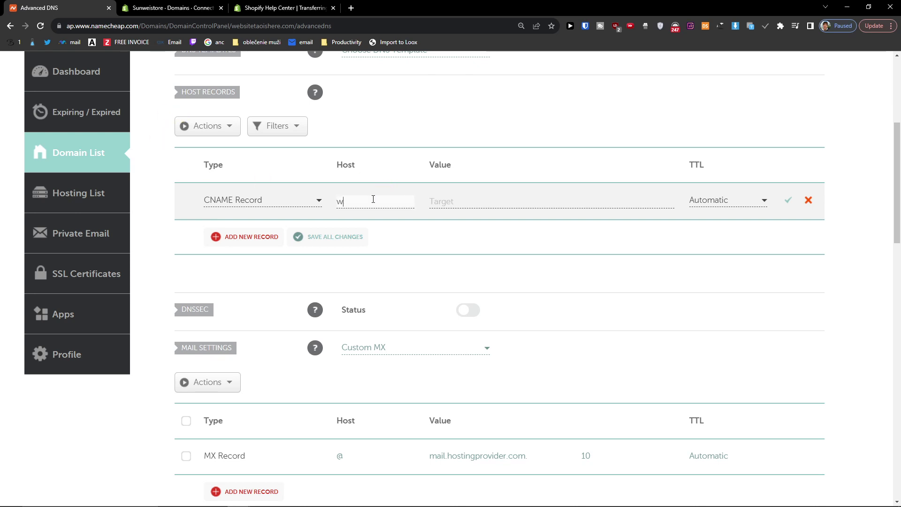
text(ww)
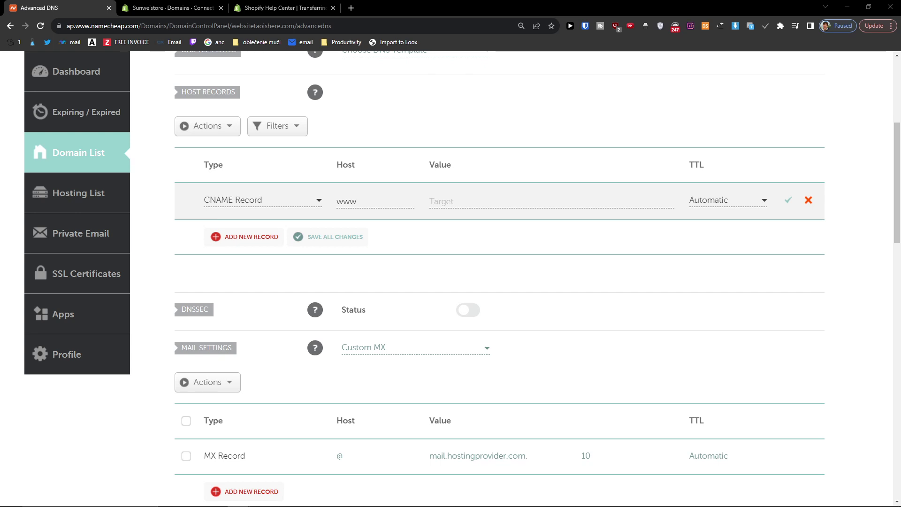
click(483, 205)
text(shops.myshopify.com)
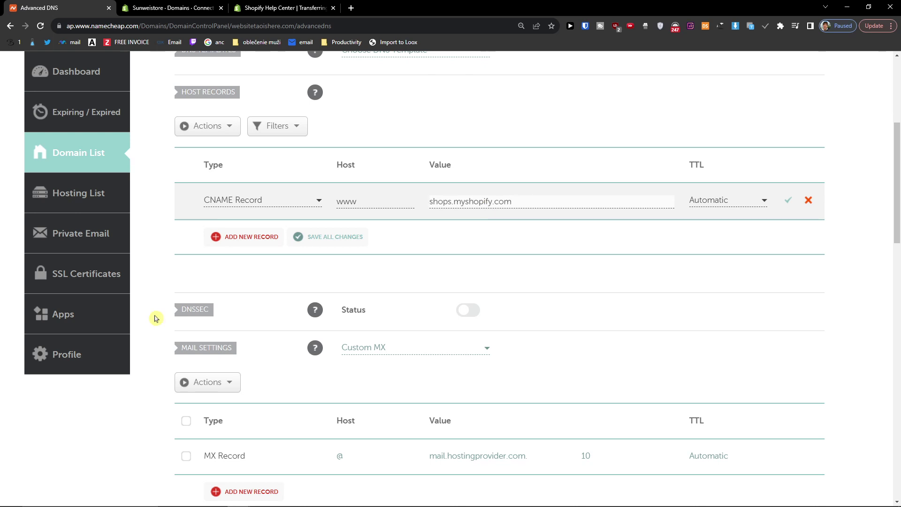
key(alt+Tab)
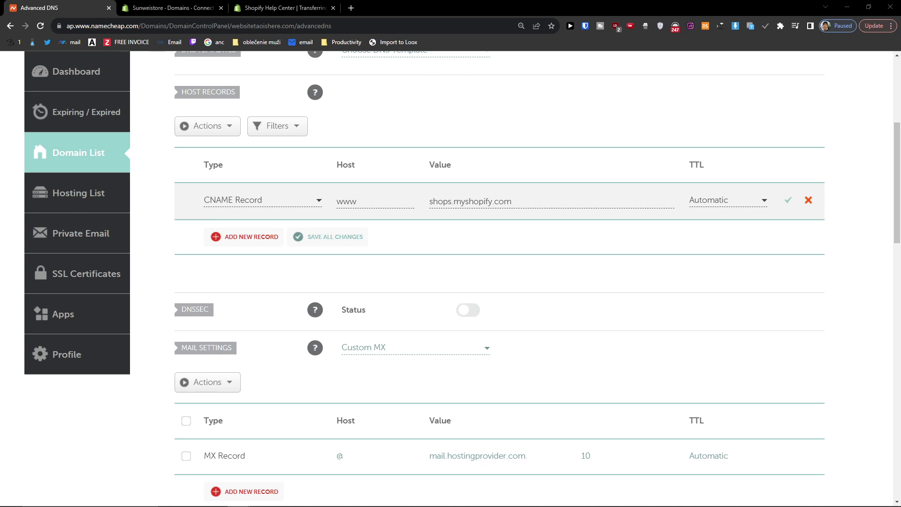
click(788, 200)
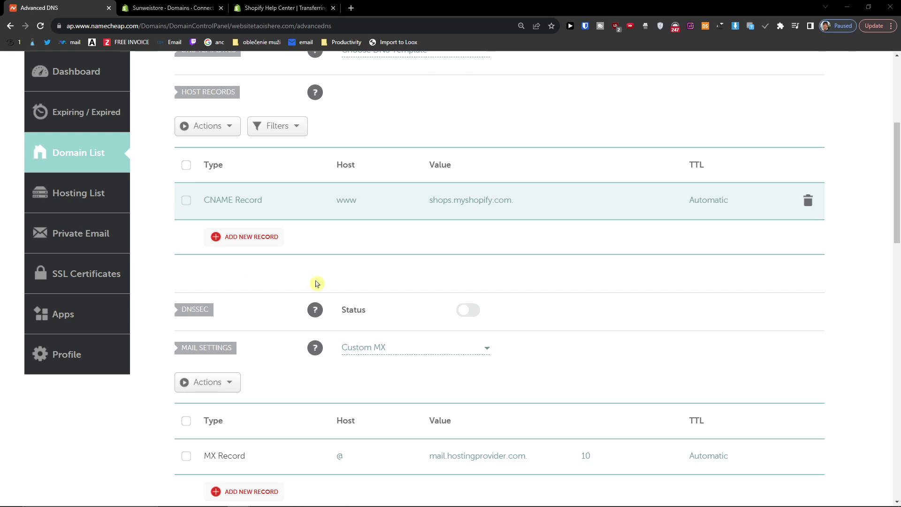
Step: Add and save an A record with host @ and IP 23.227.38.65, then return to Shopify
click(221, 236)
click(237, 258)
click(364, 240)
text(@)
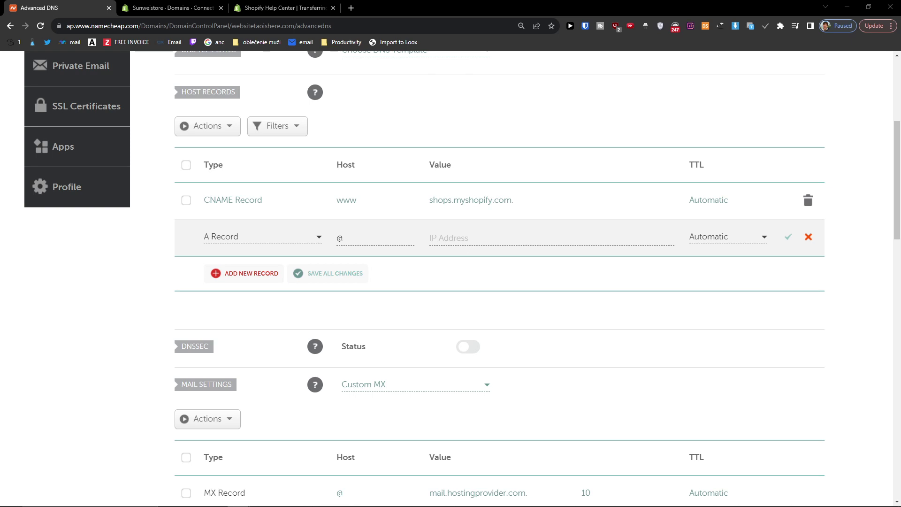
click(463, 239)
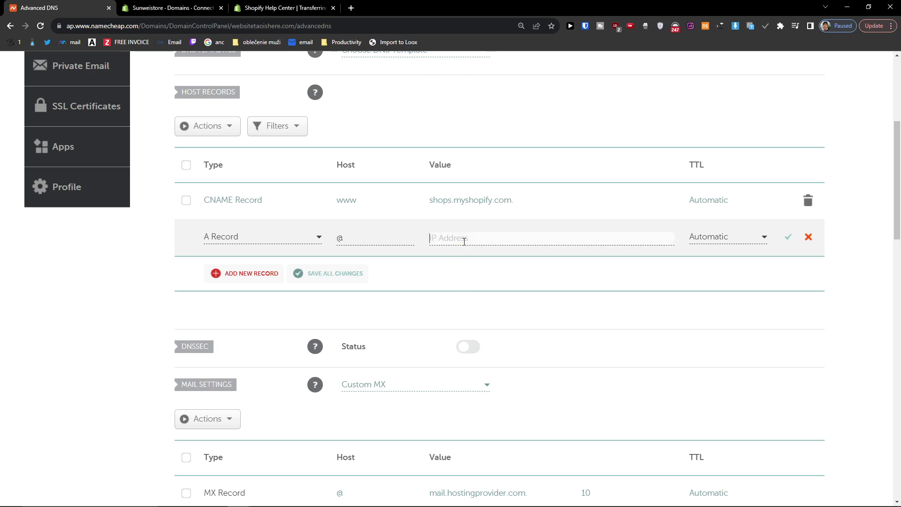
text(23.227.38.65)
click(789, 238)
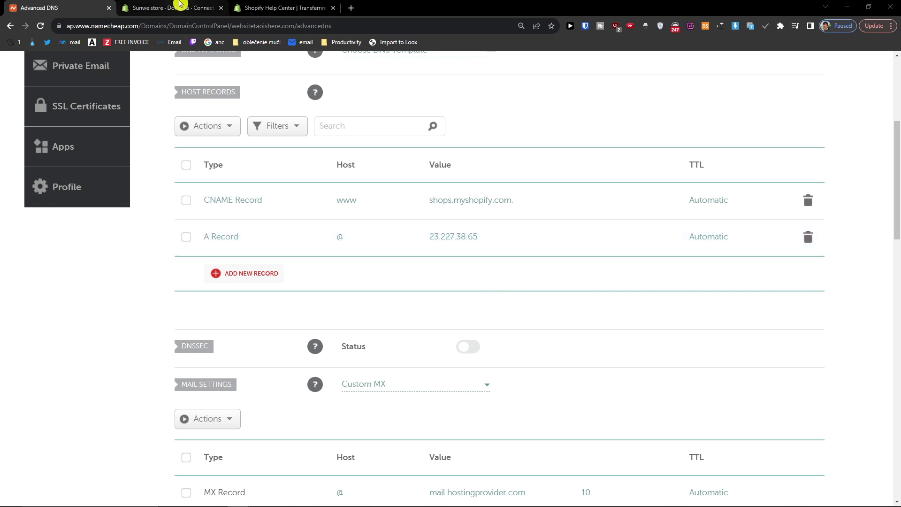
click(181, 6)
Step: Verify the domain connection, which reports incomplete, and recheck the Namecheap records
click(635, 319)
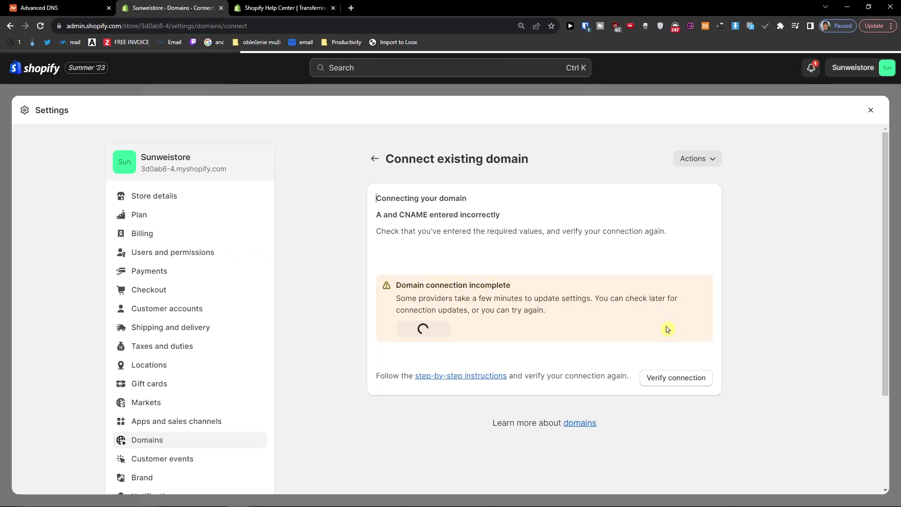
click(38, 7)
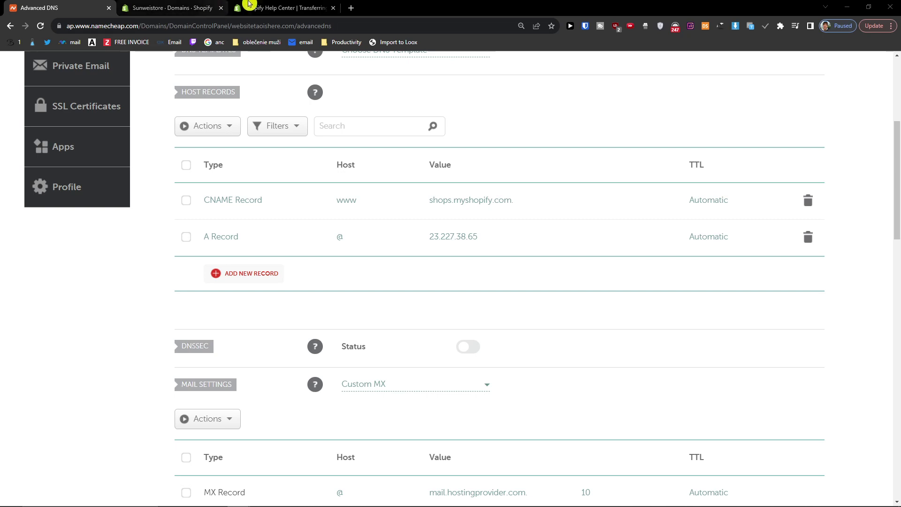
click(263, 7)
click(188, 8)
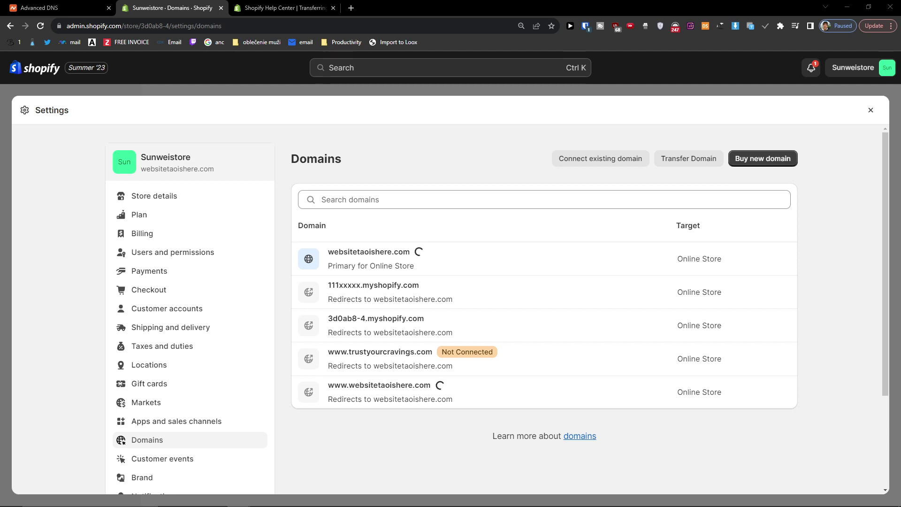
Step: Reload Domains, open websitetaoishere.com's details and copy the domain name
click(42, 27)
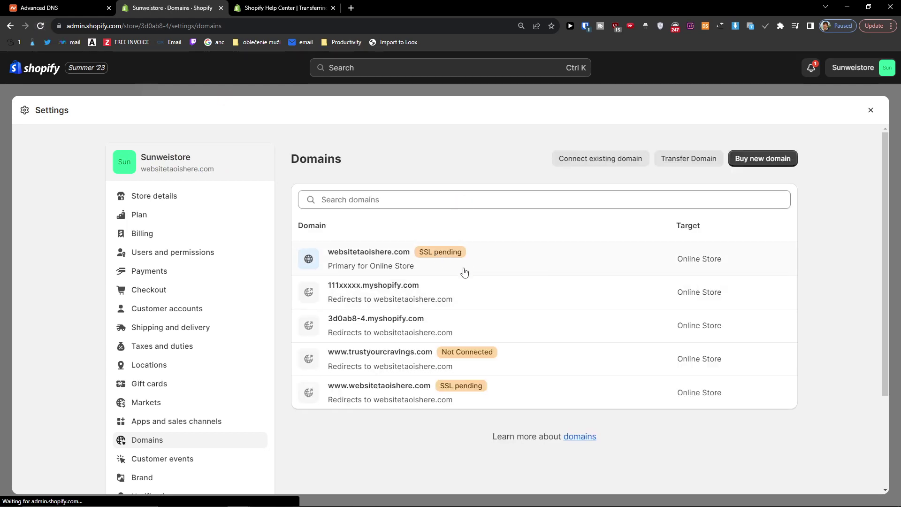
click(515, 267)
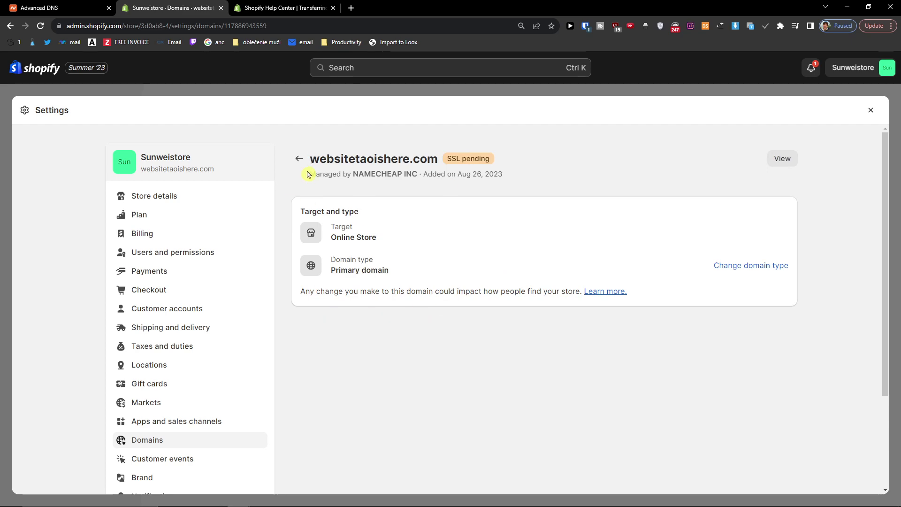
drag(307, 159, 439, 159)
key(ctrl+c)
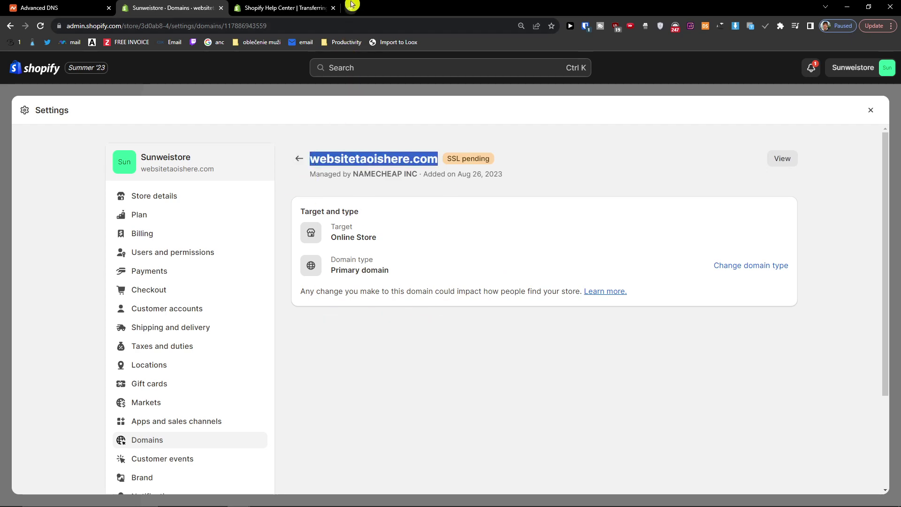
click(352, 5)
Step: Load websitetaoishere.com in the new tab and scroll through the Sunweistore homepage
key(ctrl+v)
key(Return)
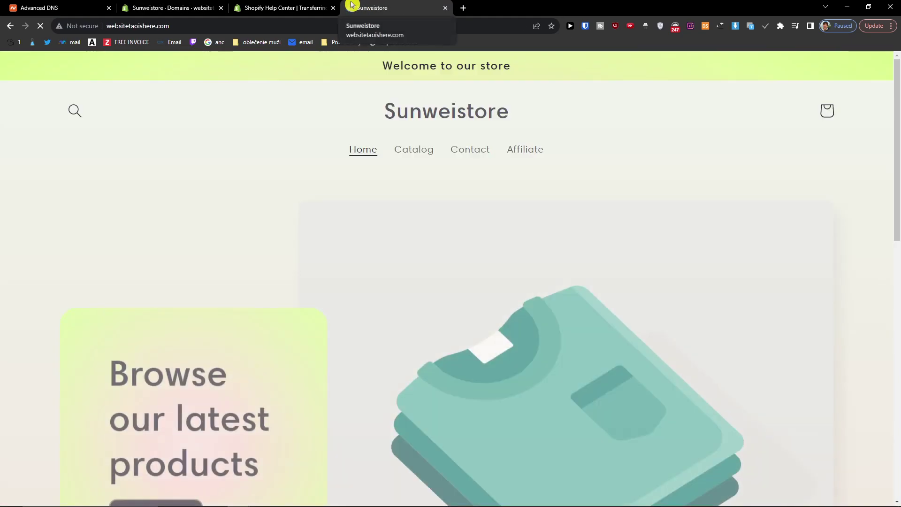
scroll(226, 312, down, 7)
scroll(455, 371, down, 8)
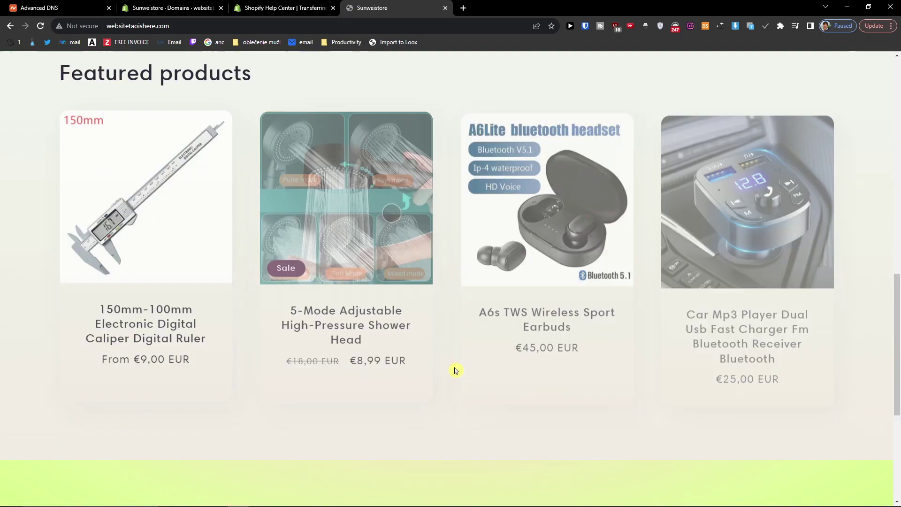
scroll(455, 370, up, 8)
scroll(455, 371, up, 7)
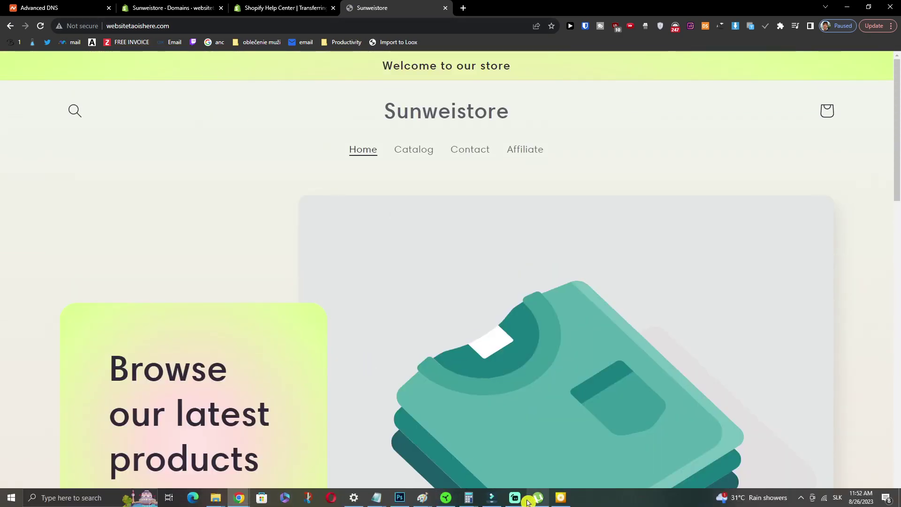
click(523, 501)
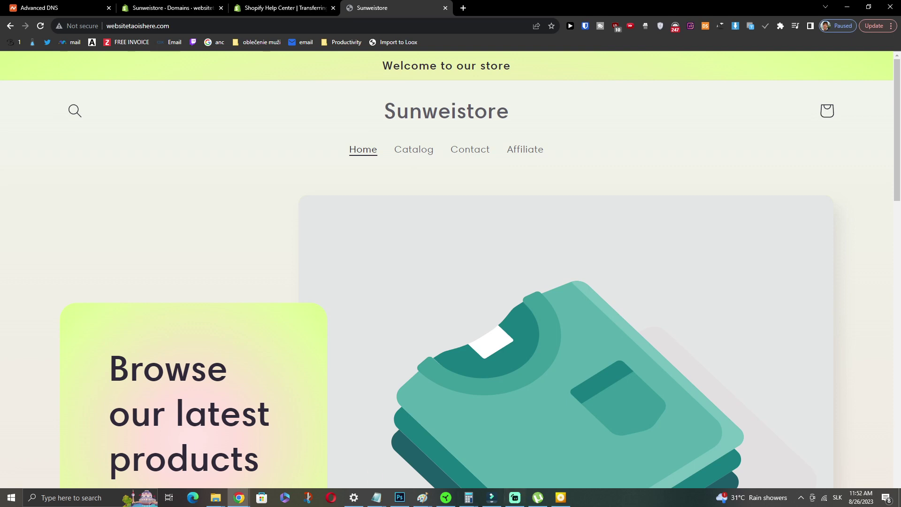